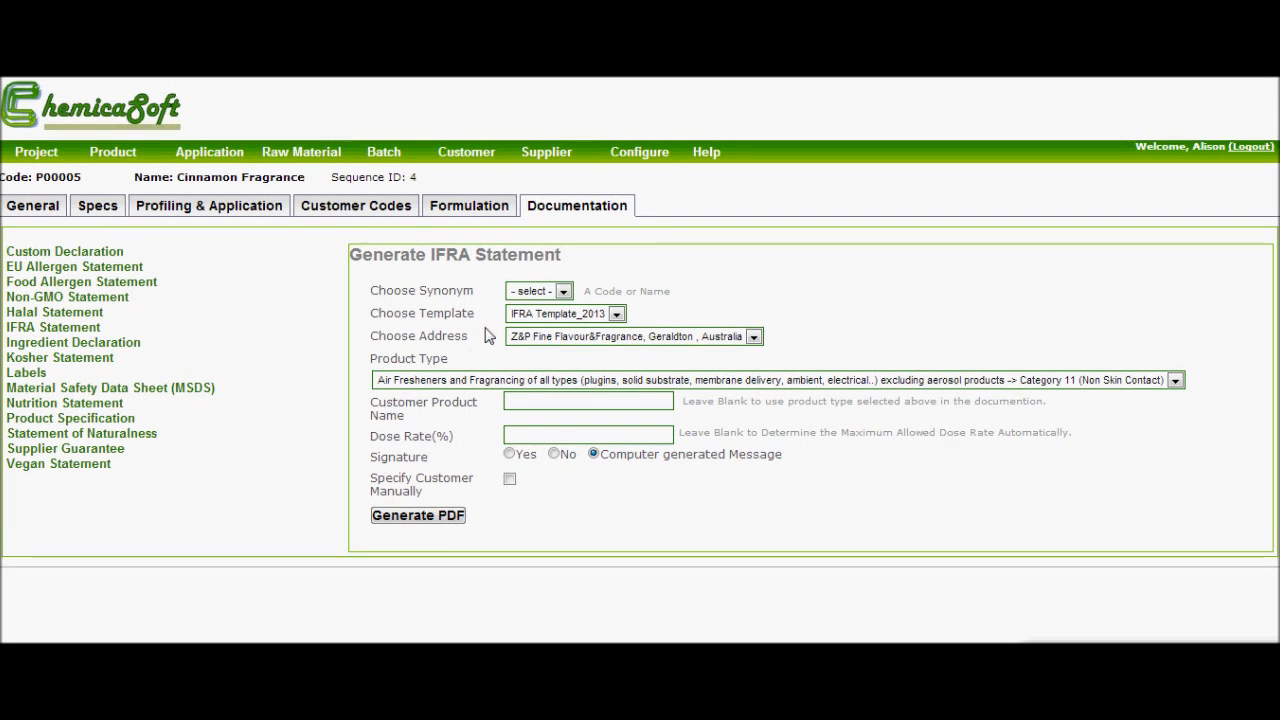
- Set the IFRA statement's product type to Conditioner (Rinse-Off), Category 9, and leave the dose rate blank
{"action": "mouse_move", "coordinate": [622, 162]}
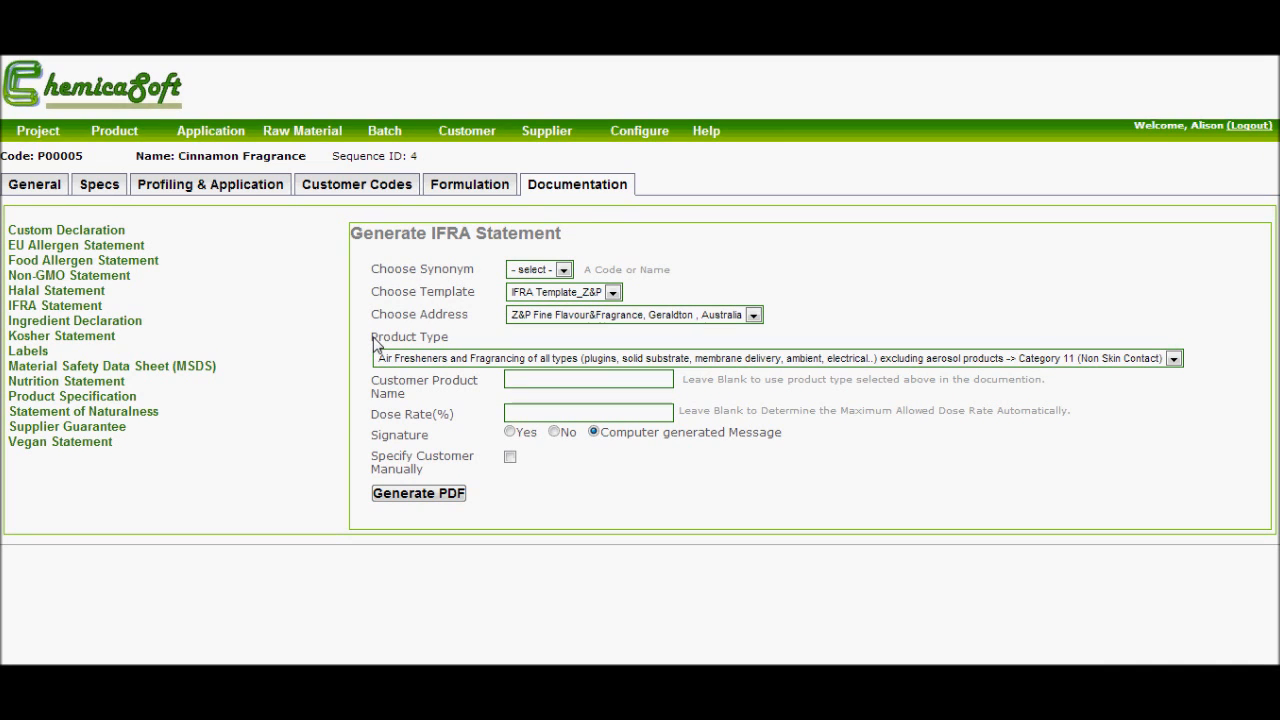
{"action": "left_click", "coordinate": [1173, 358]}
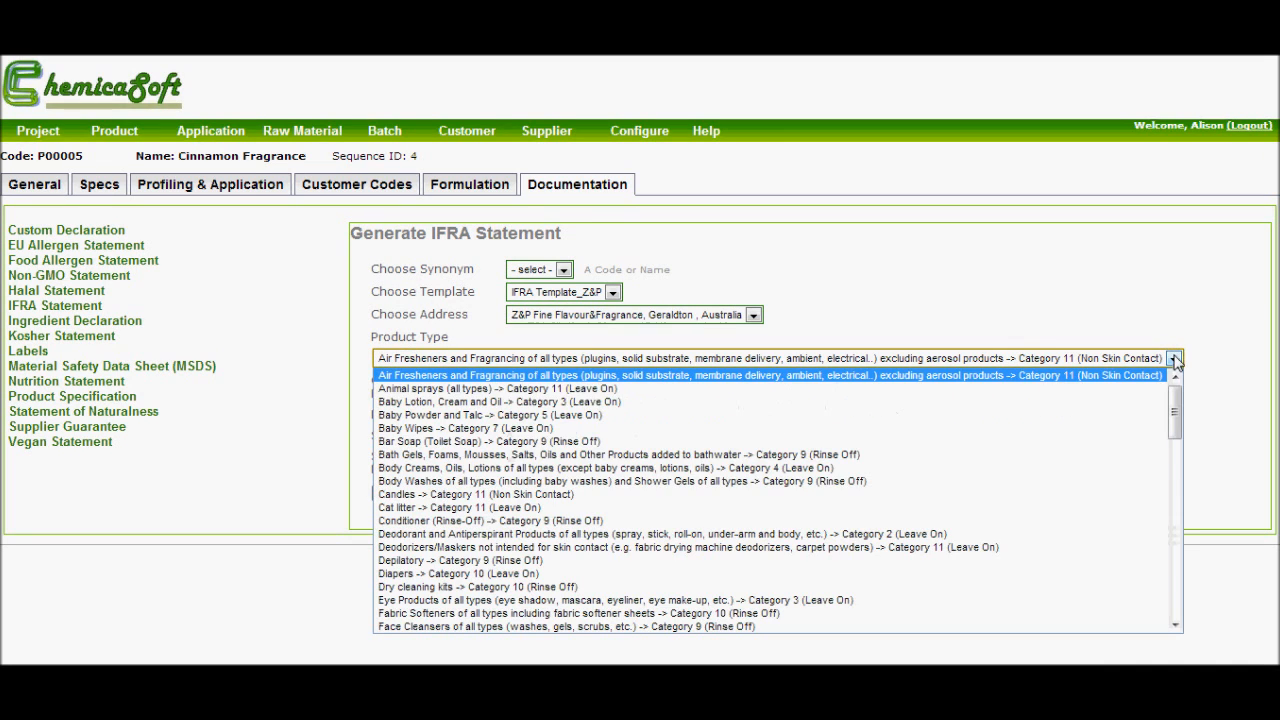
{"action": "left_click", "coordinate": [916, 521]}
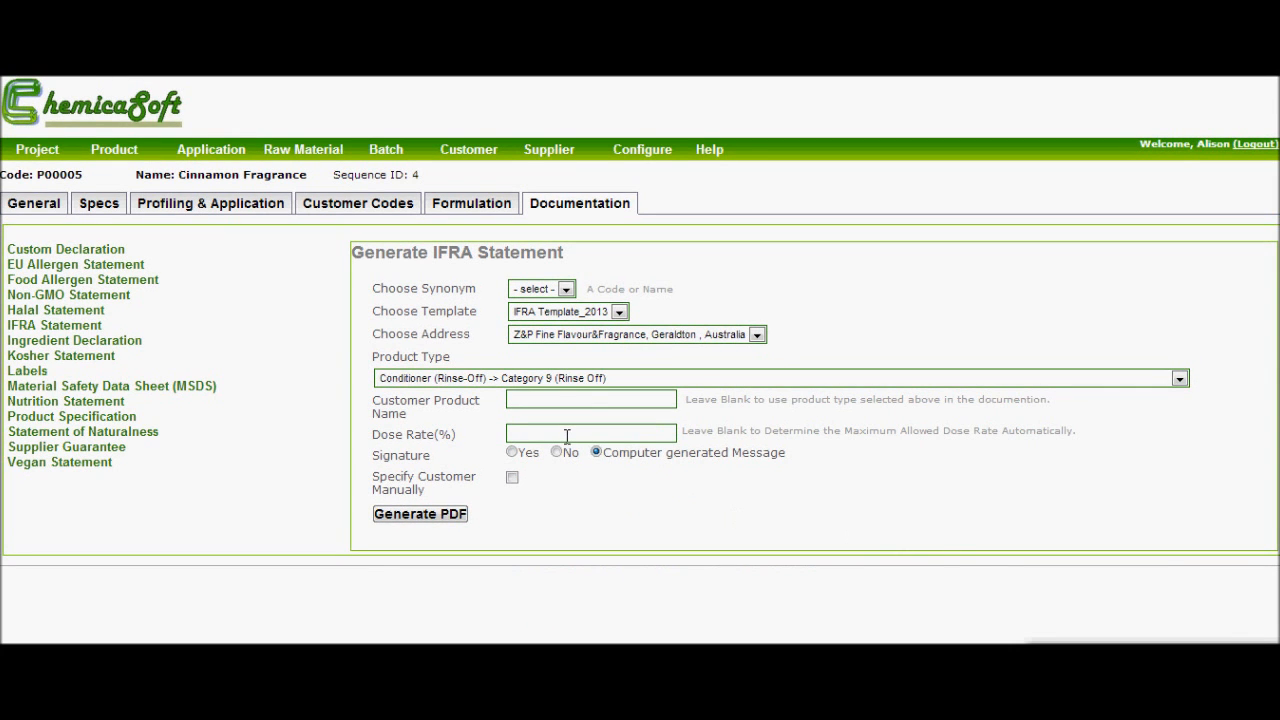
{"action": "left_click", "coordinate": [567, 436]}
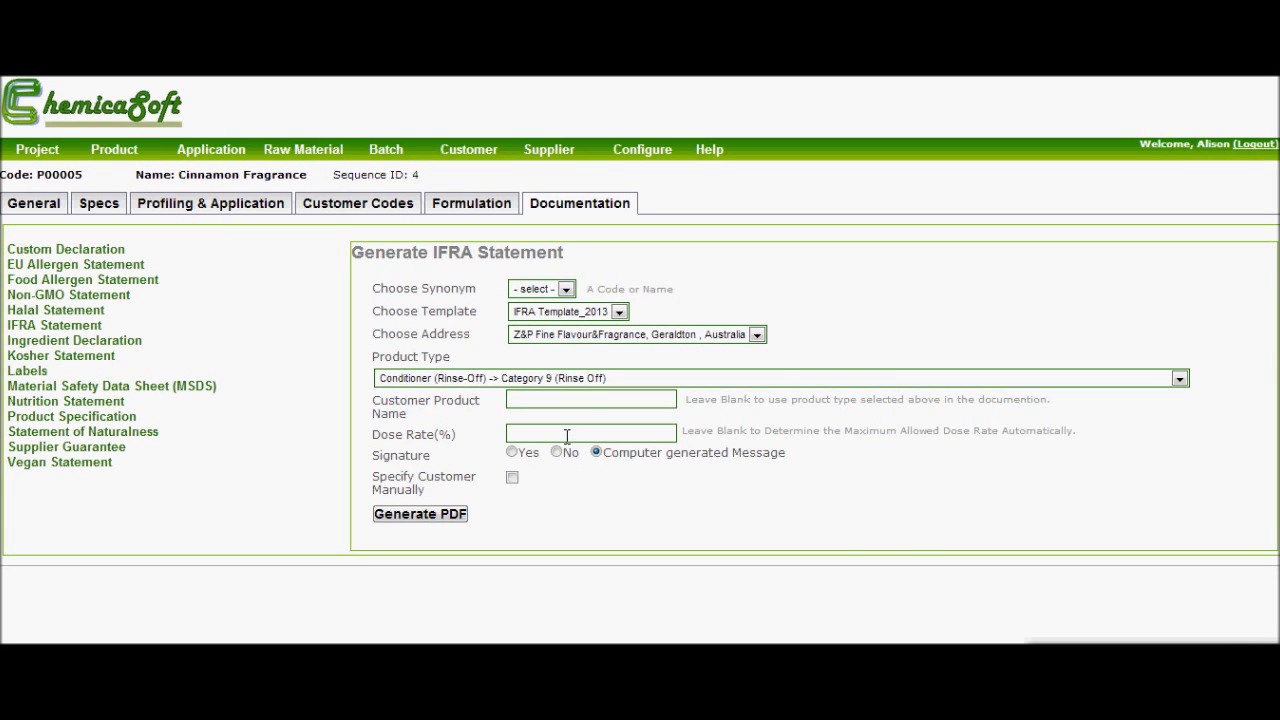
{"action": "left_click", "coordinate": [567, 436]}
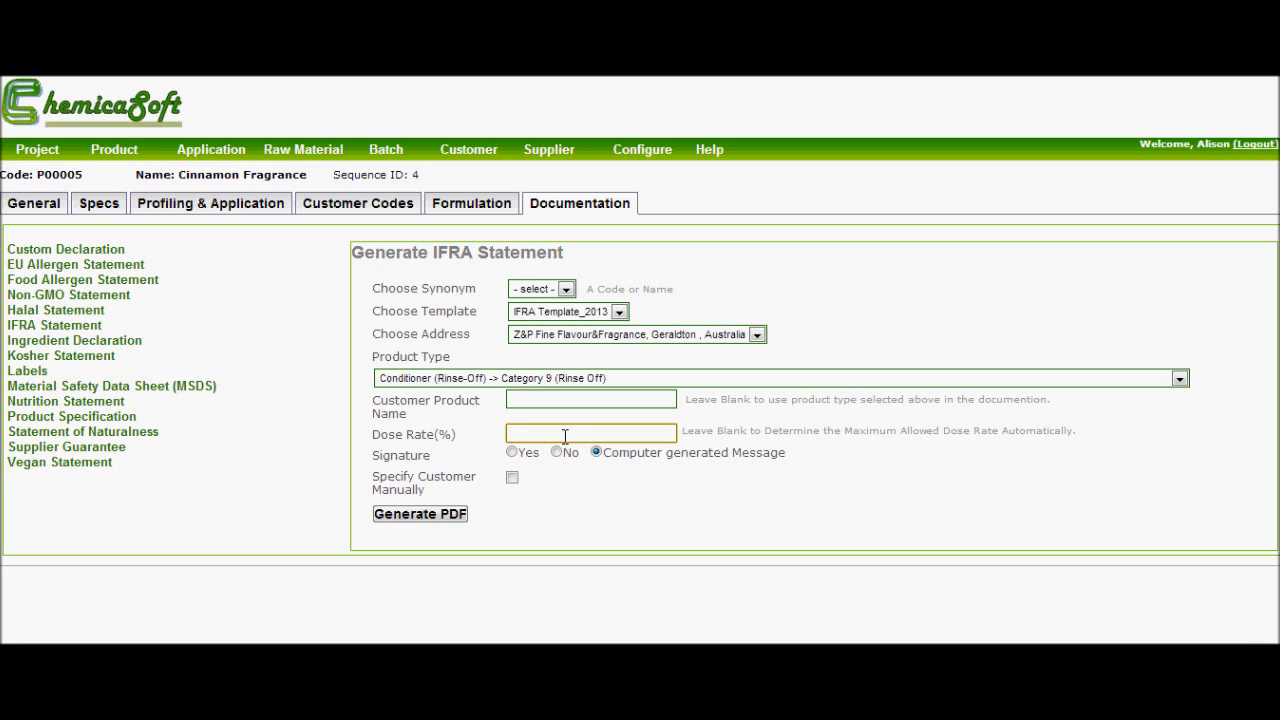
- Specify the customer manually for the IFRA statement, choosing The Silken Co. Ltd
{"action": "left_click", "coordinate": [513, 479]}
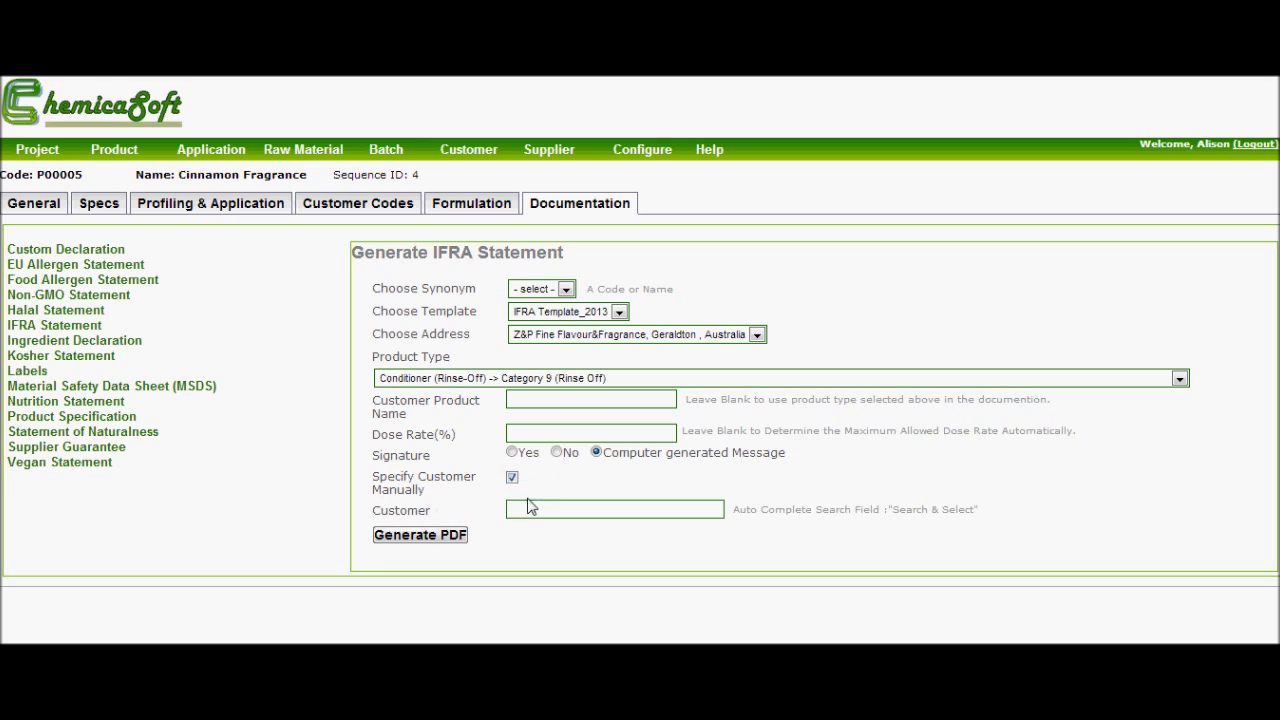
{"action": "left_click", "coordinate": [532, 506]}
{"action": "type", "text": "th"}
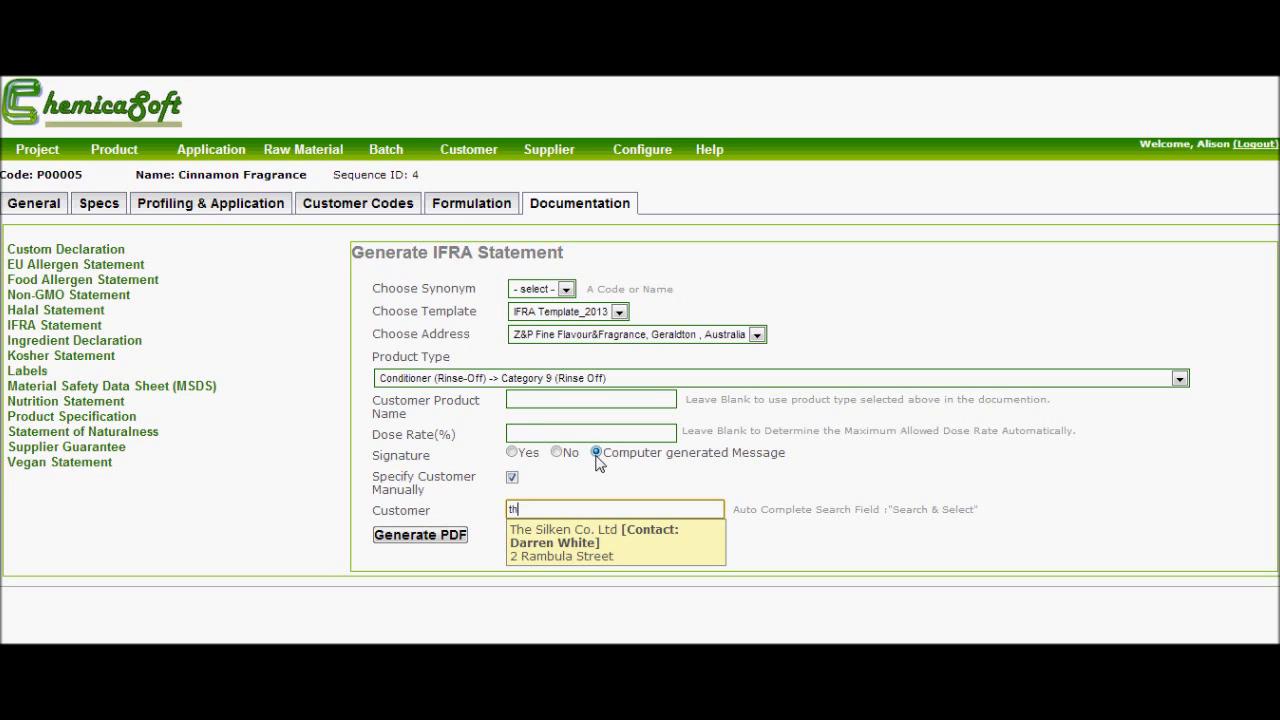
{"action": "left_click", "coordinate": [585, 540]}
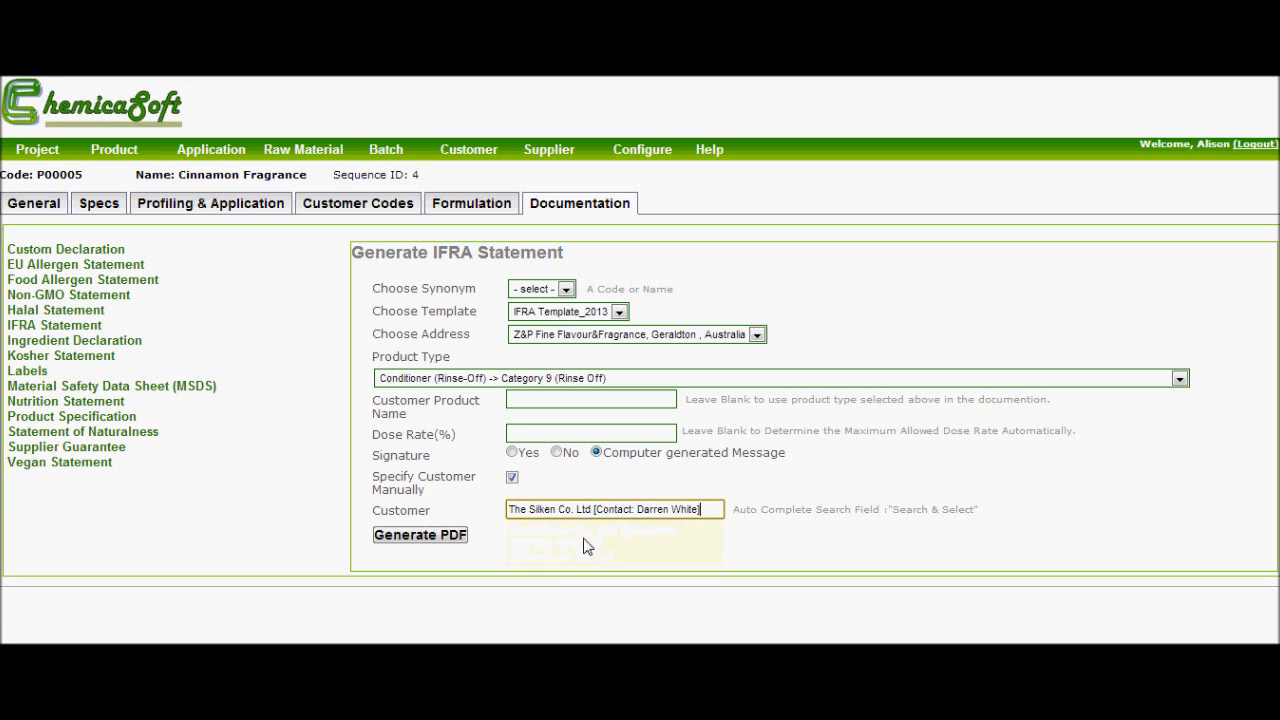
- Generate the IFRA statement PDF and review the certificate down to its conformity section
{"action": "left_click", "coordinate": [420, 535]}
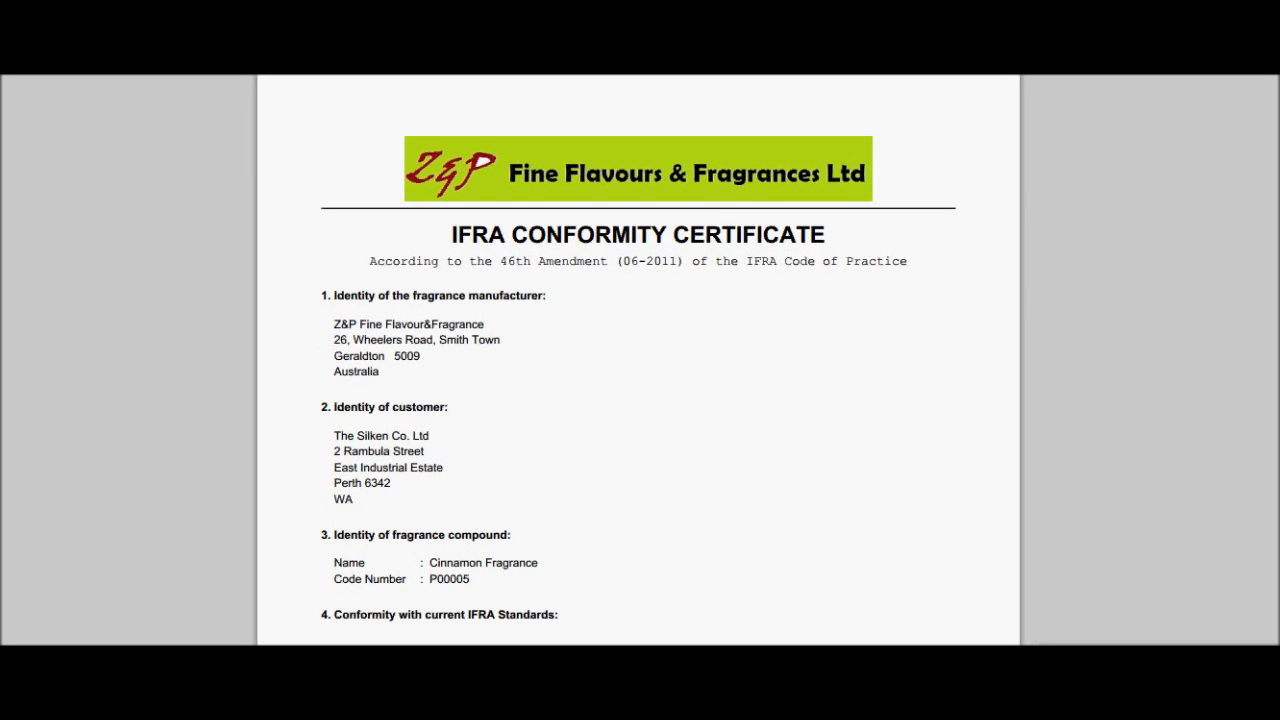
{"action": "scroll", "coordinate": [638, 400], "scroll_direction": "down", "scroll_amount": 5}
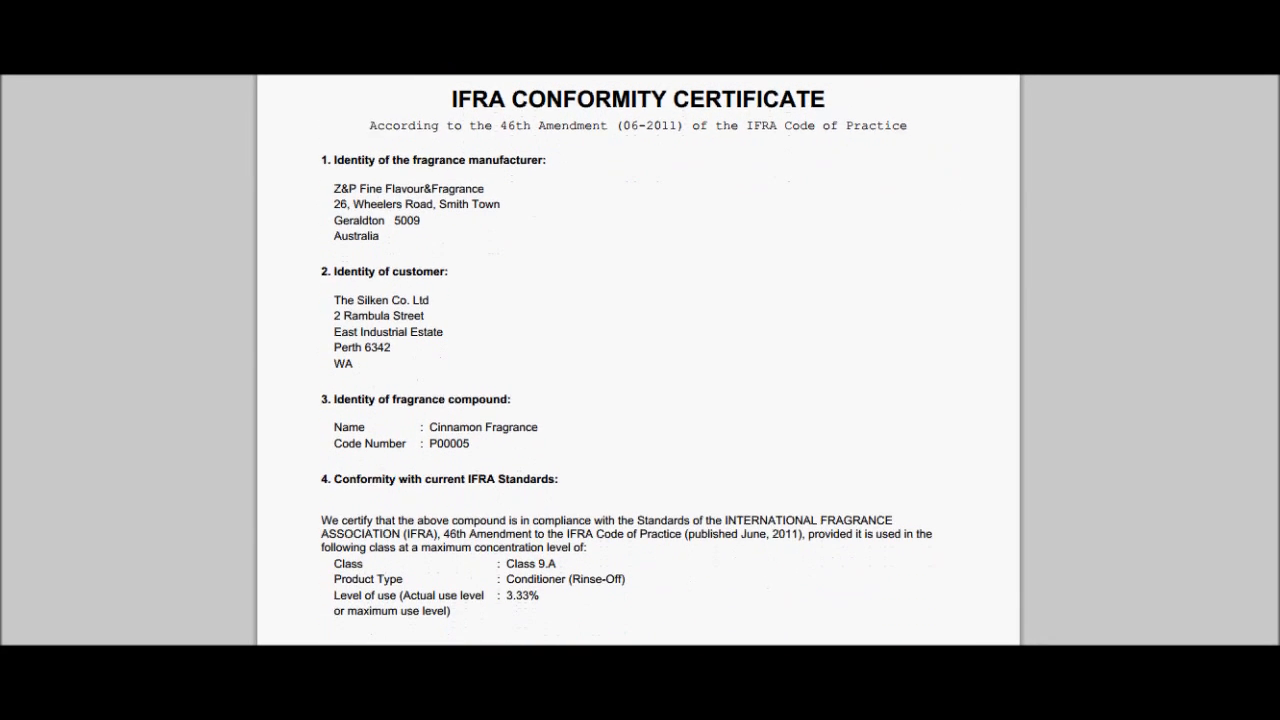
{"action": "scroll", "coordinate": [1274, 617], "scroll_direction": "down", "scroll_amount": 4}
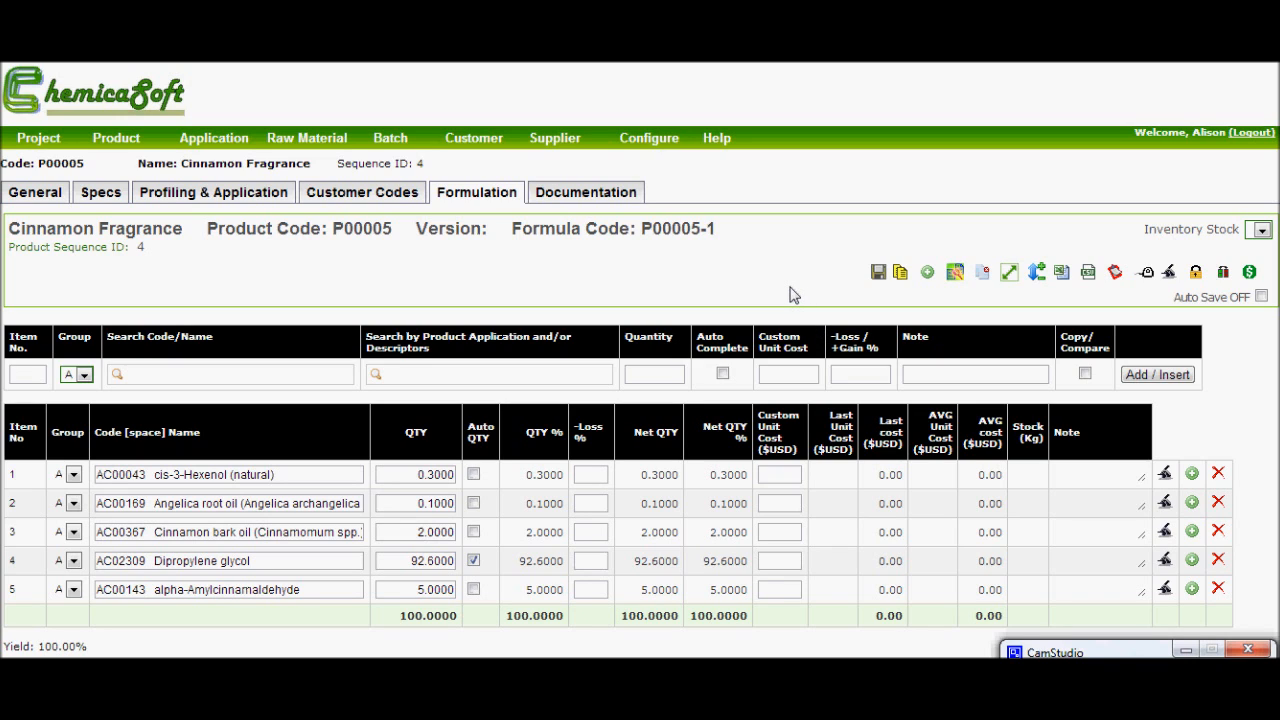
- Copy Cinnamon Fragrance P00005 as a new version that keeps the product code, with the version auto-generated
{"action": "left_click", "coordinate": [901, 274]}
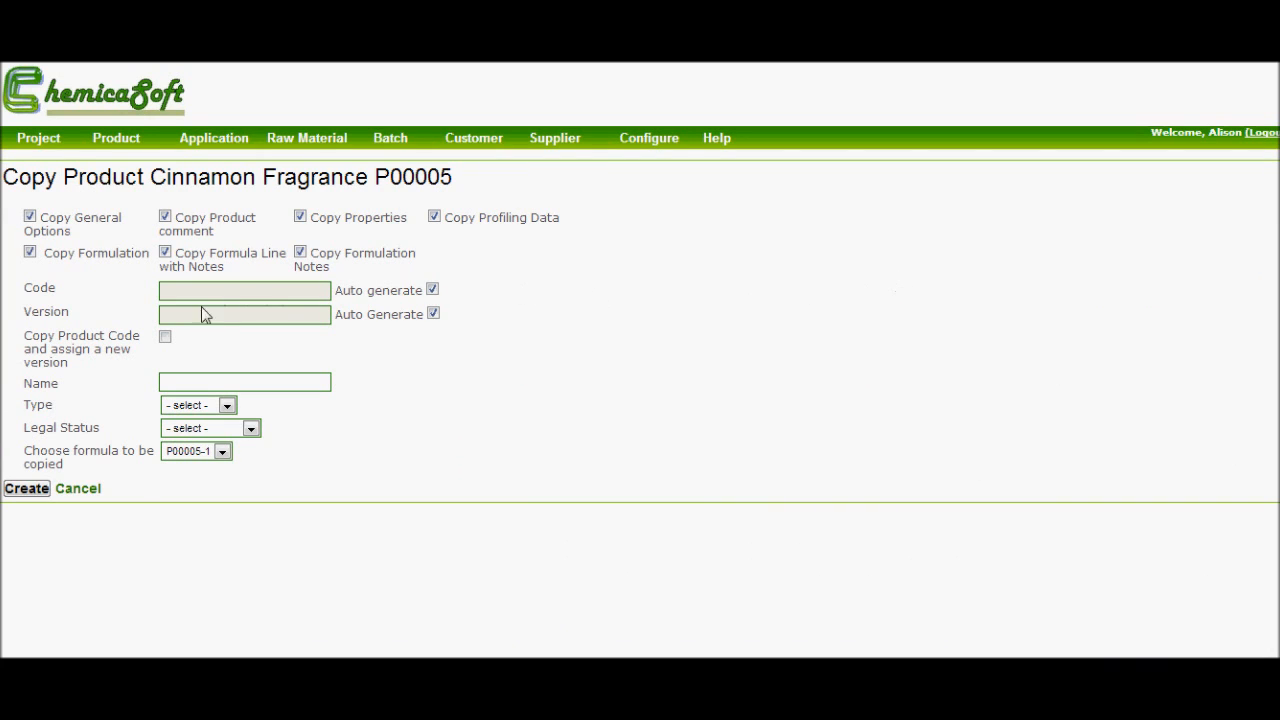
{"action": "left_click", "coordinate": [165, 339]}
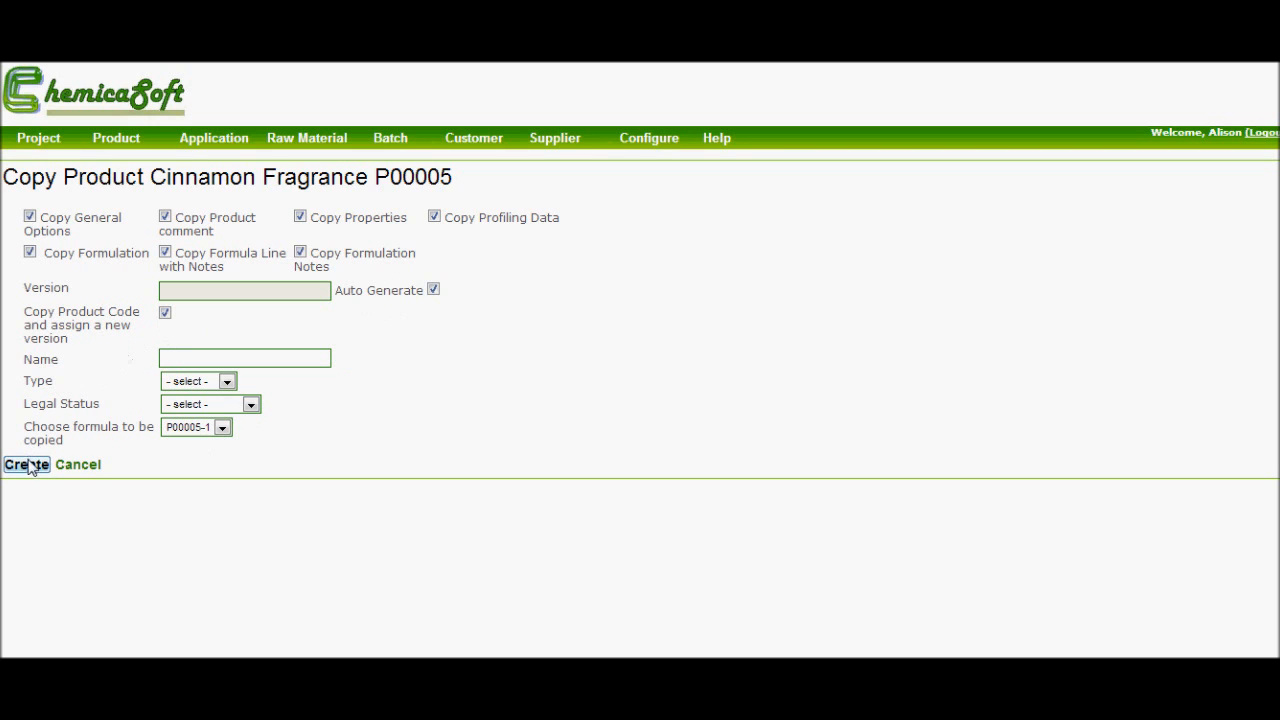
{"action": "left_click", "coordinate": [27, 465]}
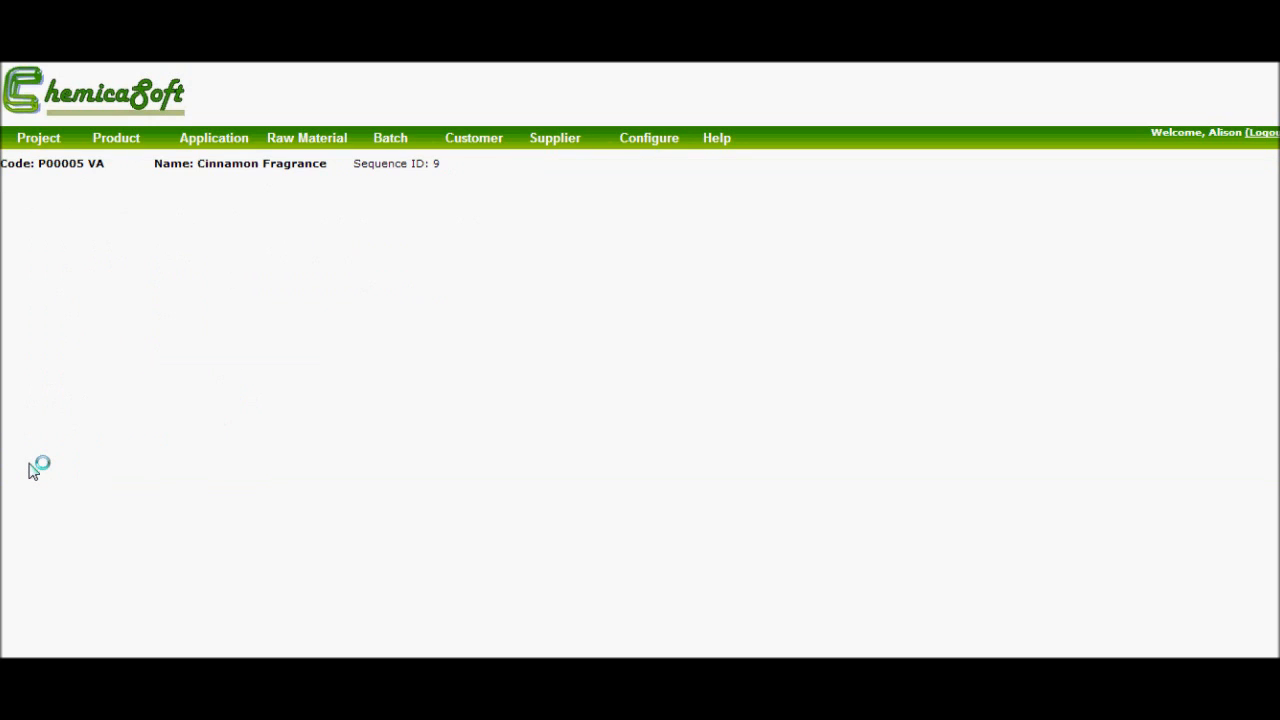
- Add raw material AC00632 trans-2-Hexenal to the new version's formula with a quantity of 0.5
{"action": "type", "text": "tran"}
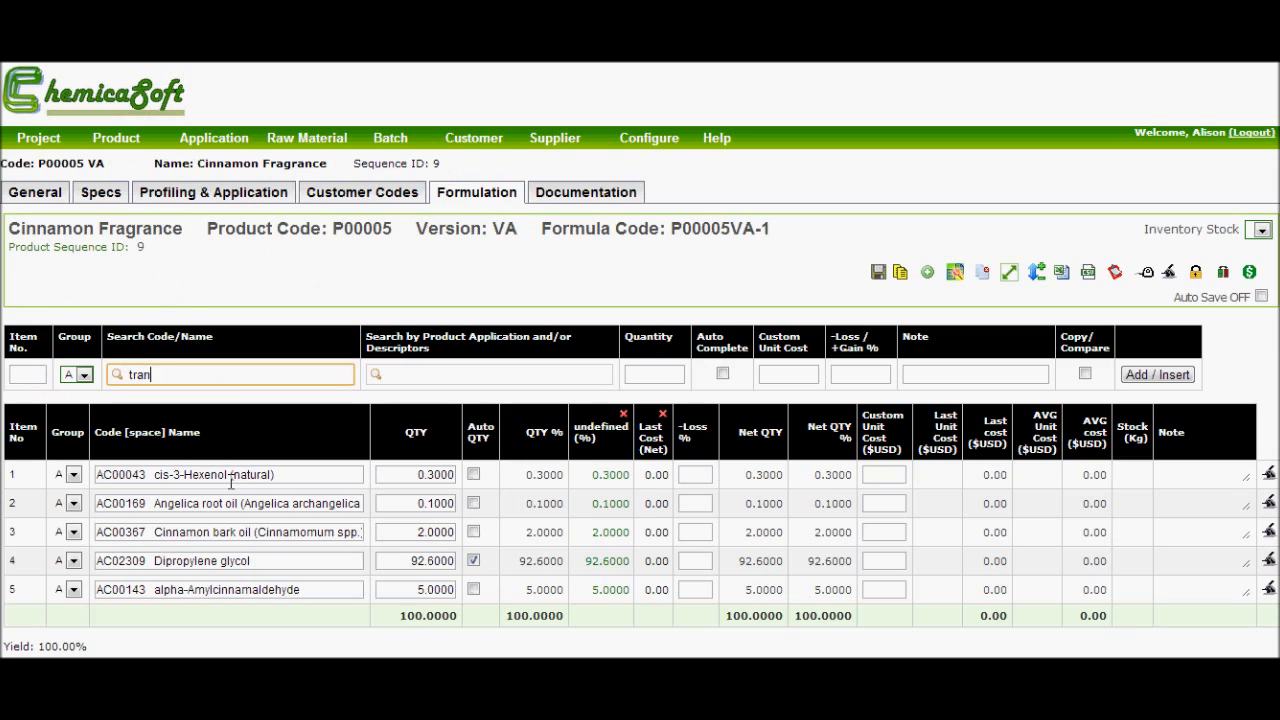
{"action": "type", "text": "s-2"}
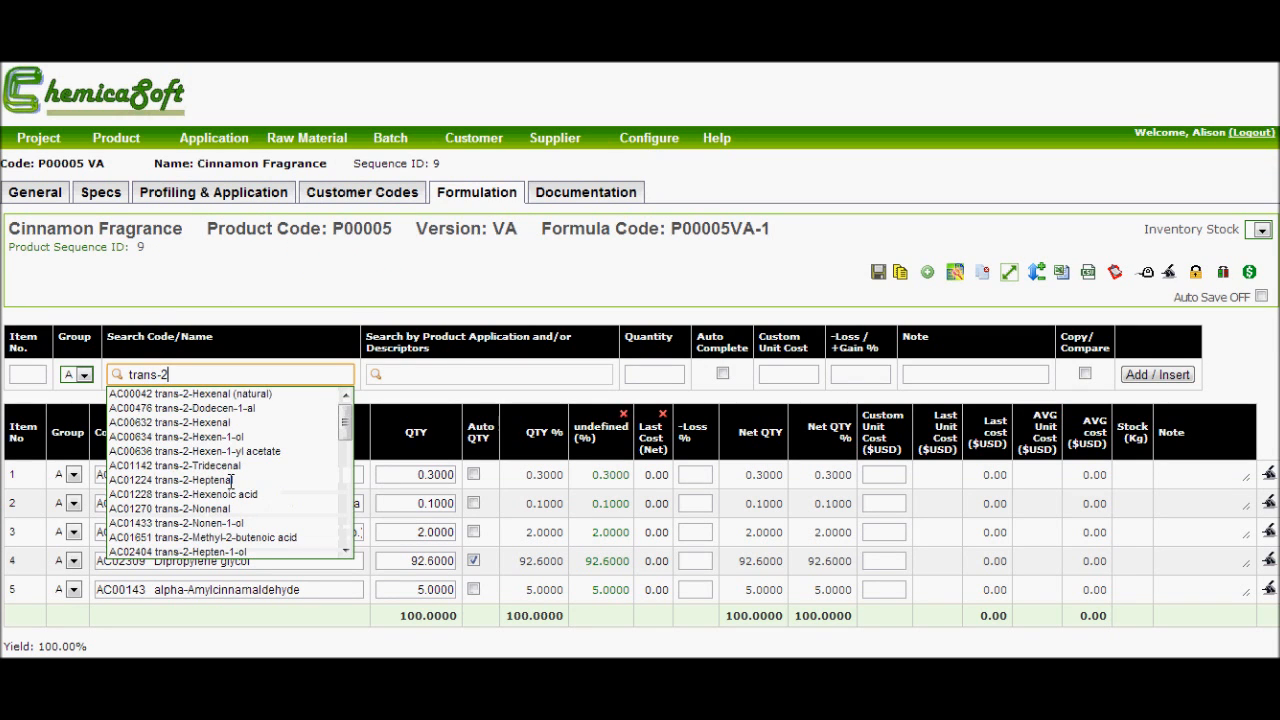
{"action": "left_click", "coordinate": [222, 423]}
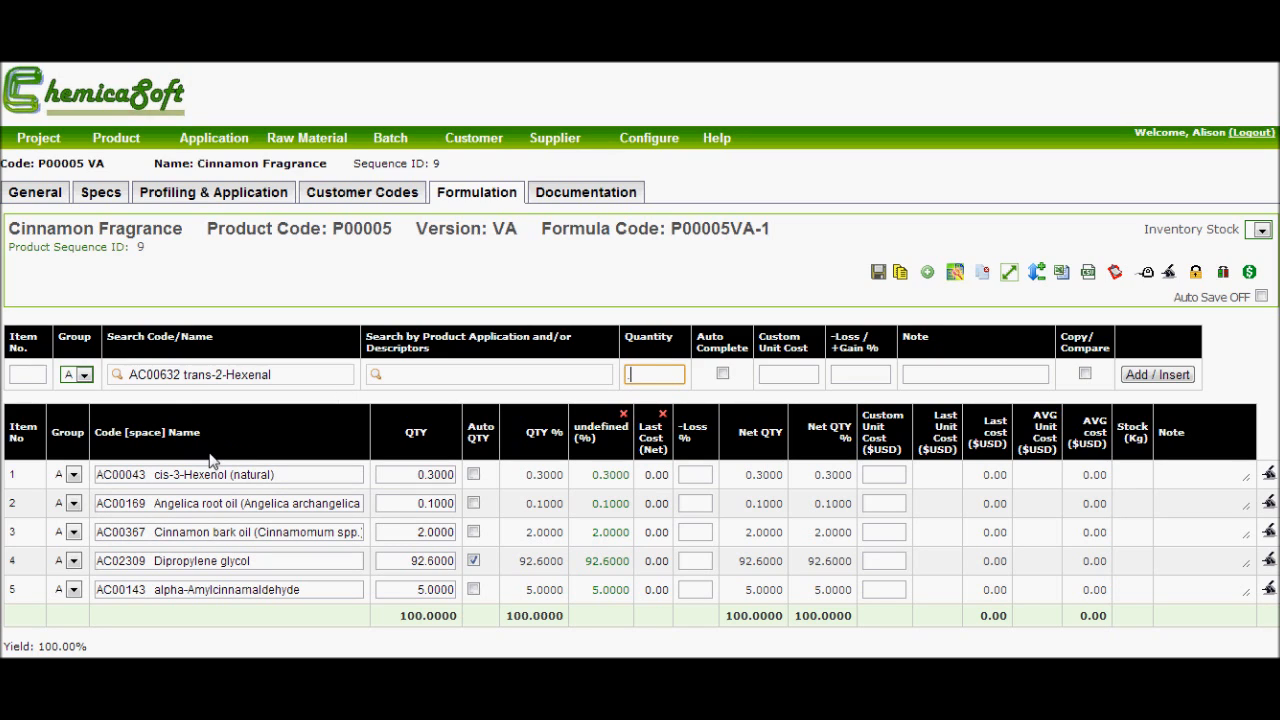
{"action": "type", "text": "5"}
{"action": "left_click", "coordinate": [1140, 376]}
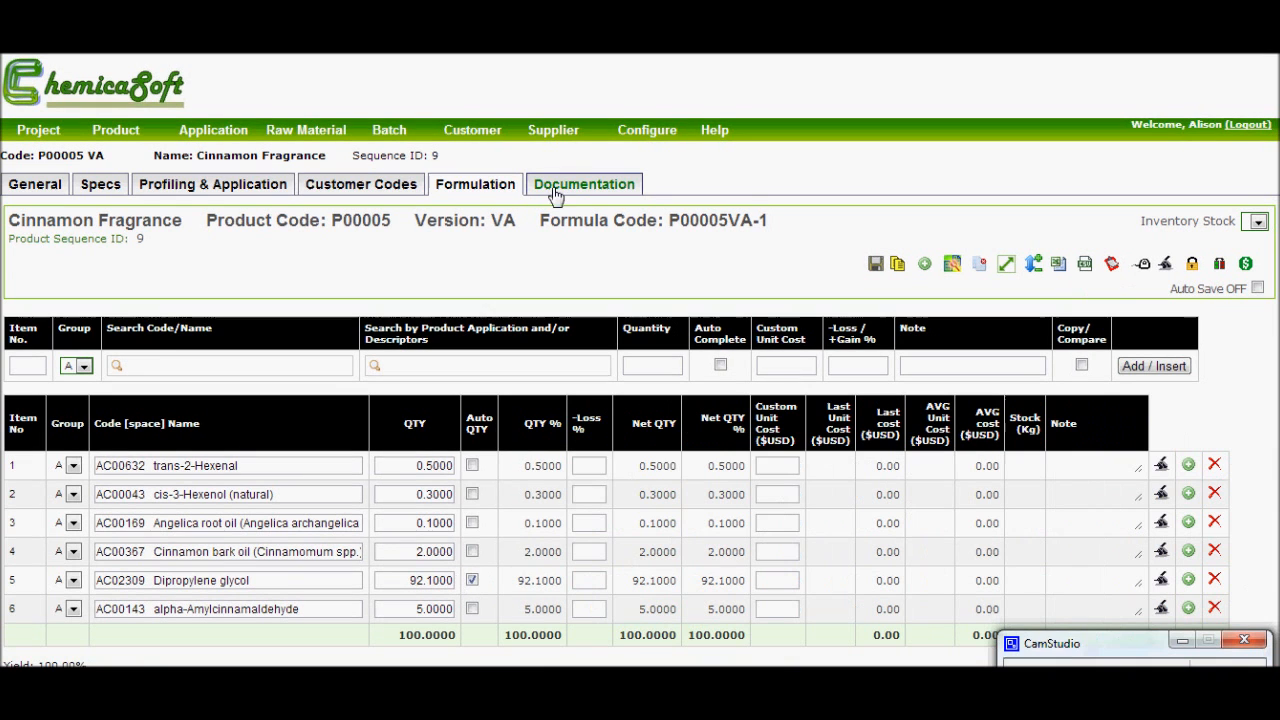
- Generate an IFRA statement for P00005 VA with product type Conditioner (Rinse-Off), Category 9, and a 2% dose rate
{"action": "left_click", "coordinate": [561, 190]}
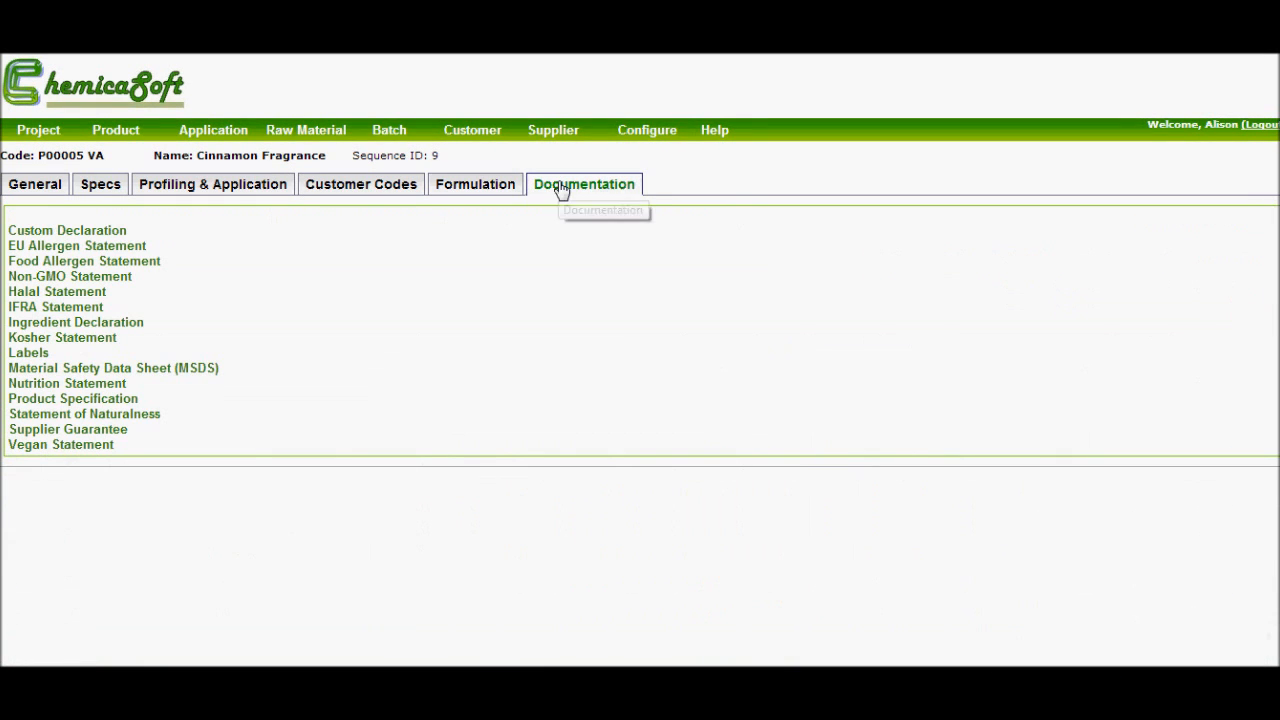
{"action": "left_click", "coordinate": [93, 309]}
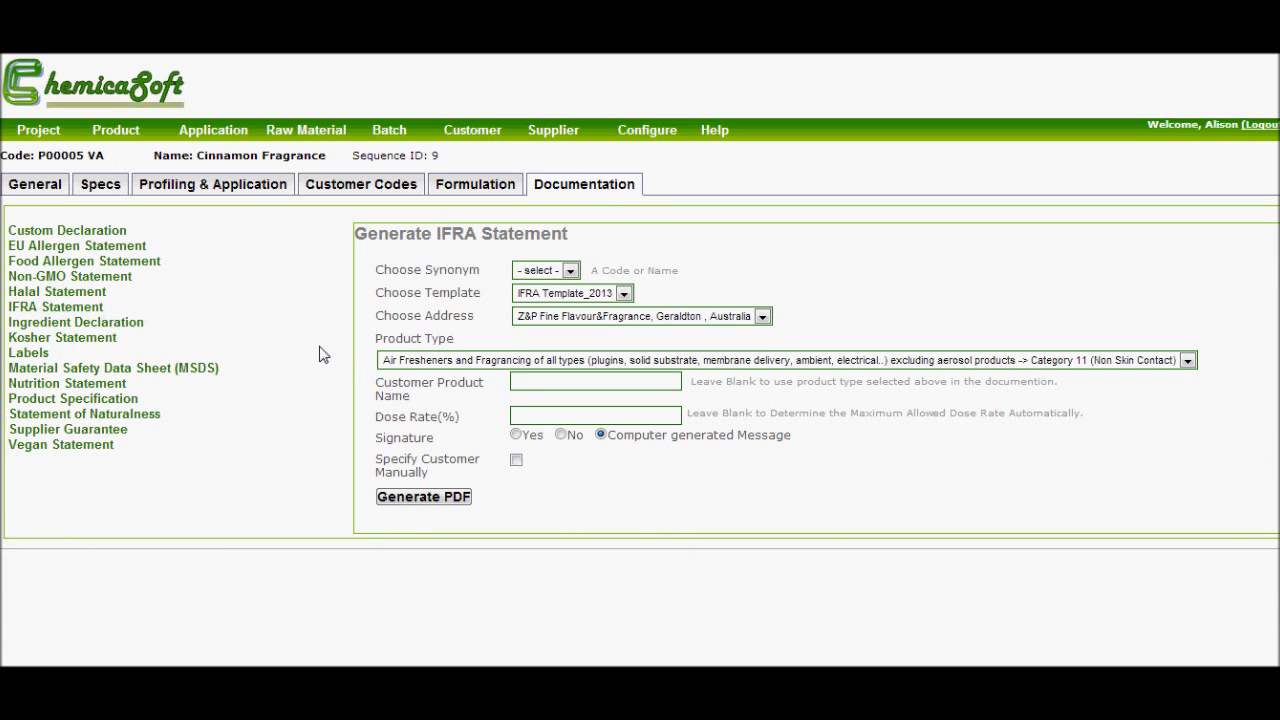
{"action": "left_click", "coordinate": [400, 362]}
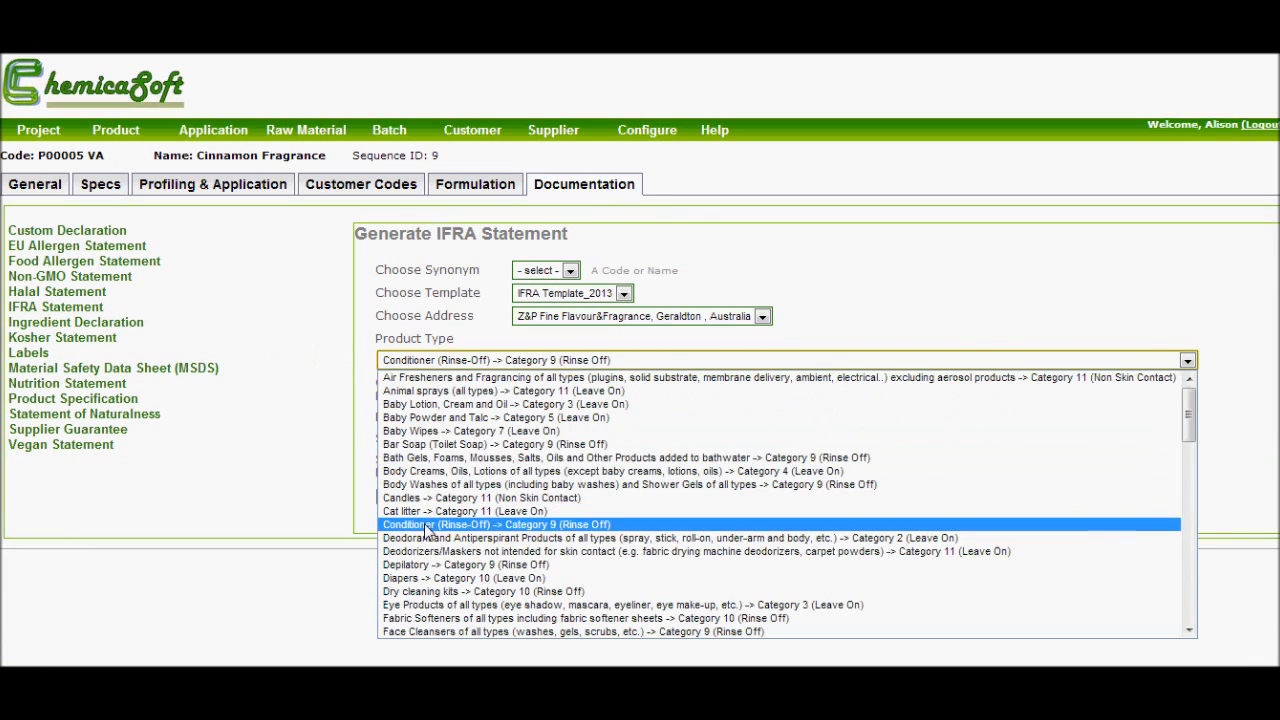
{"action": "left_click", "coordinate": [430, 524]}
{"action": "left_click", "coordinate": [545, 417]}
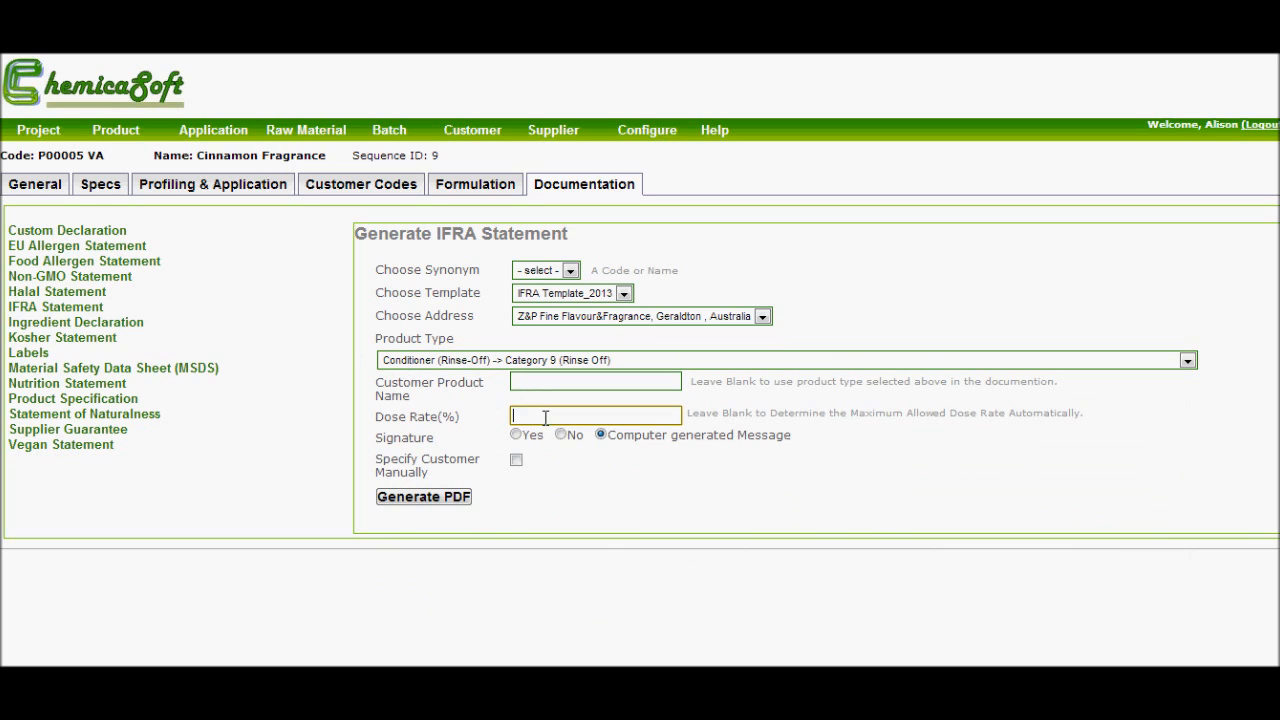
{"action": "type", "text": "2"}
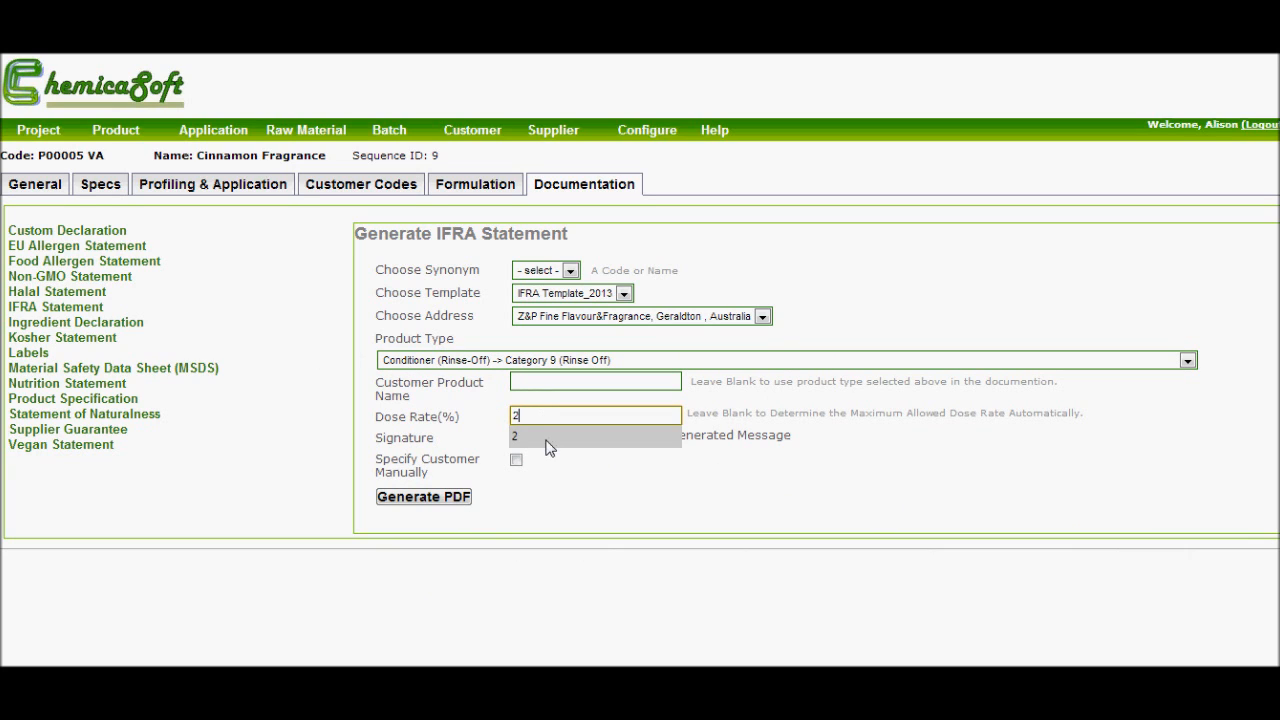
{"action": "left_click", "coordinate": [445, 503]}
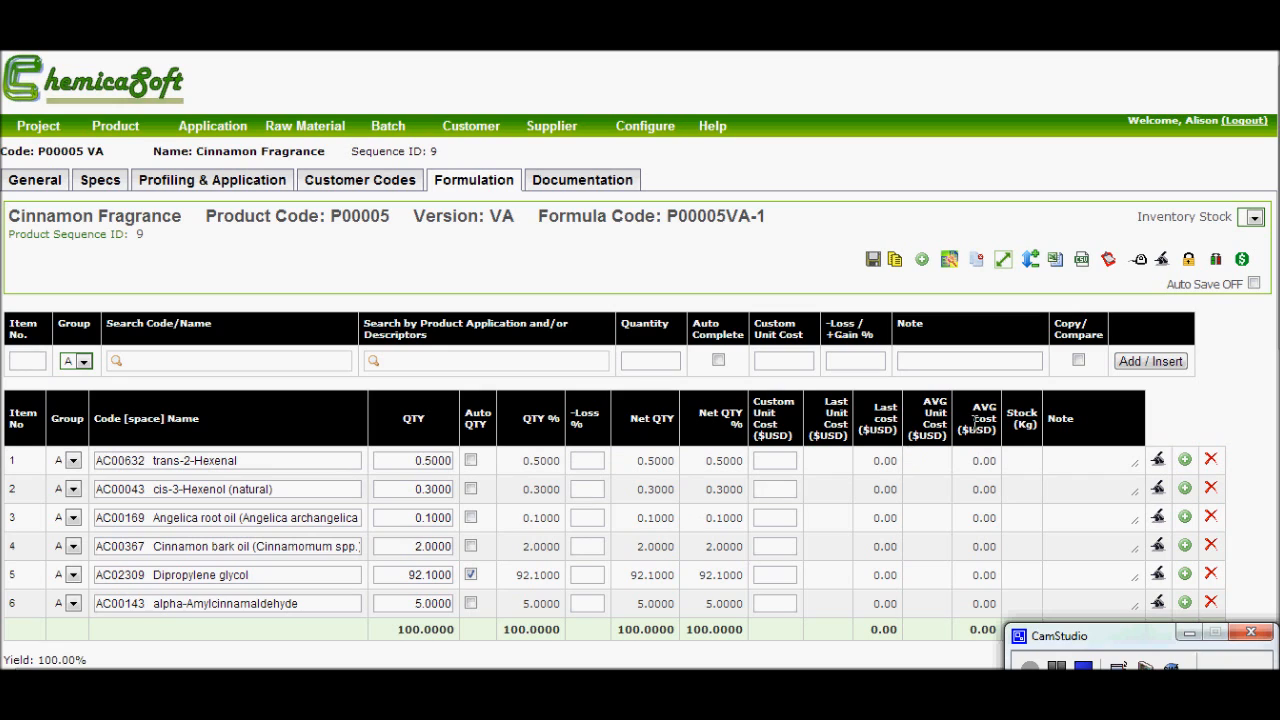
- Look up the regulatory IFRA specs of trans-2-Hexenal from its formula line
{"action": "left_click", "coordinate": [1158, 460]}
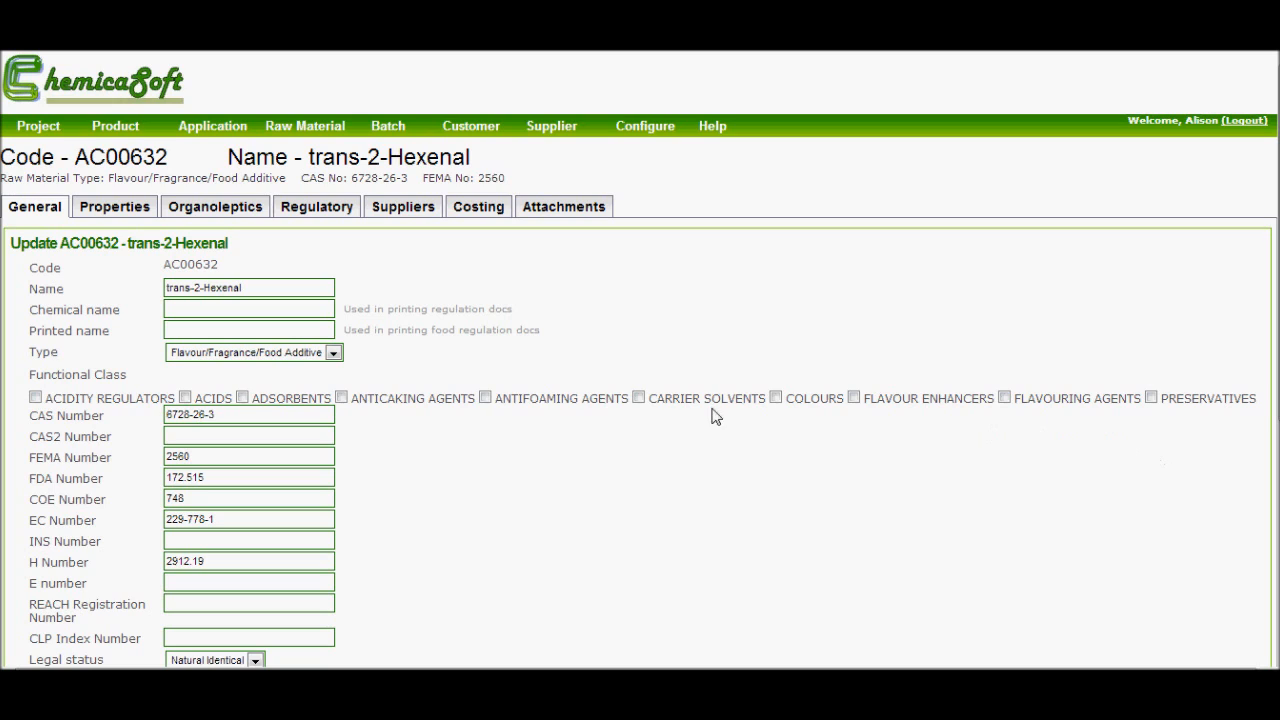
{"action": "left_click", "coordinate": [322, 212]}
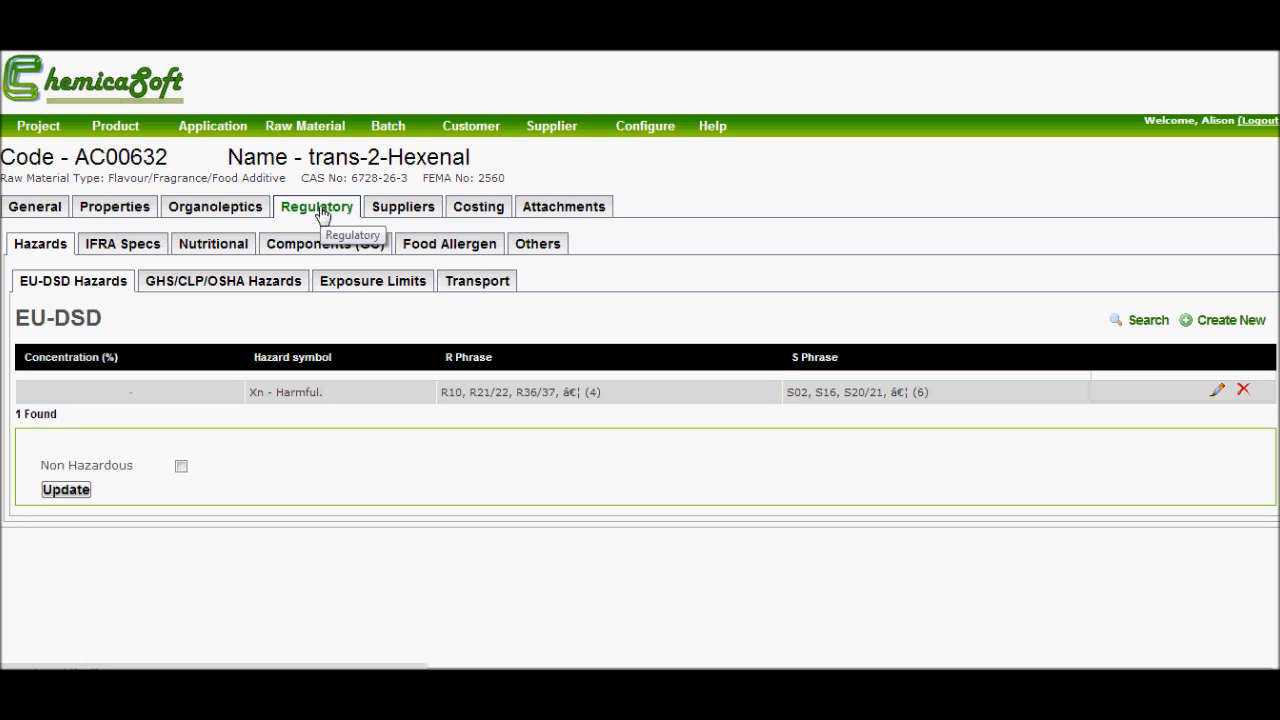
{"action": "left_click", "coordinate": [140, 250]}
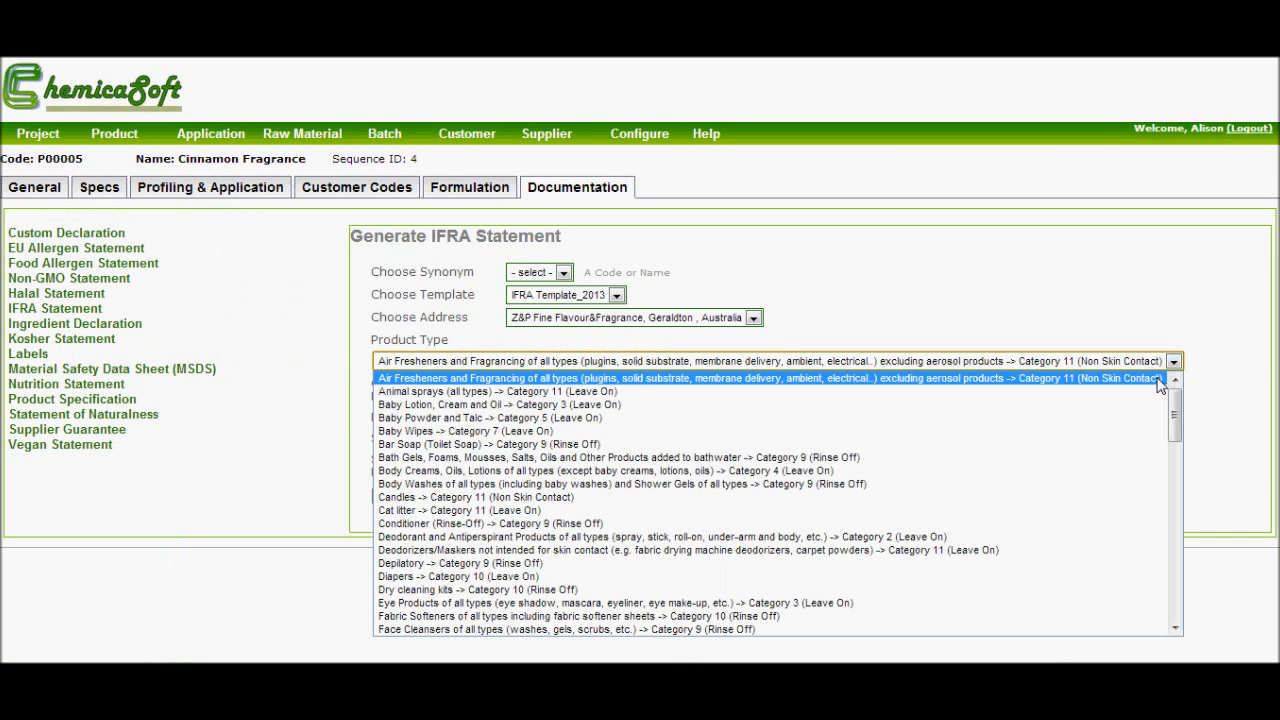
- Generate an IFRA statement for P00005 with product type Lip Products, Category 1, customer product name Lip Balm and a 3% dose rate
{"action": "key", "text": "l"}
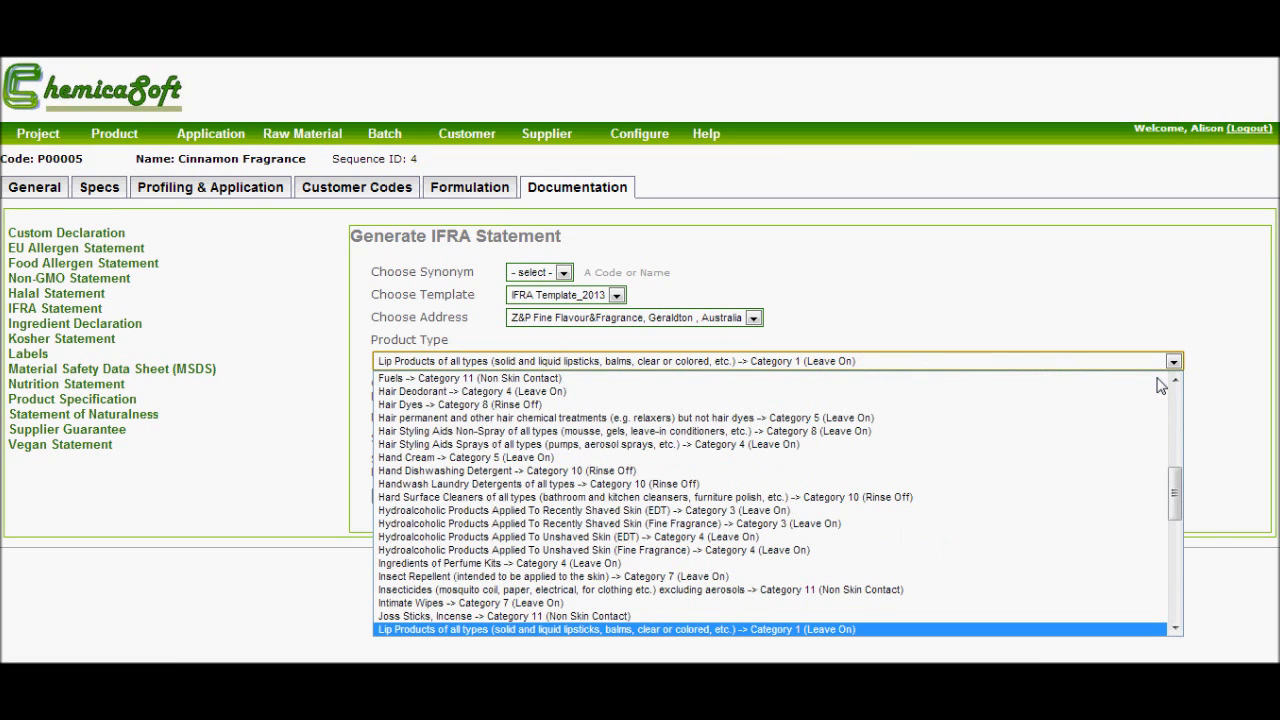
{"action": "key", "text": "Return"}
{"action": "key", "text": "Tab"}
{"action": "type", "text": "Lip "}
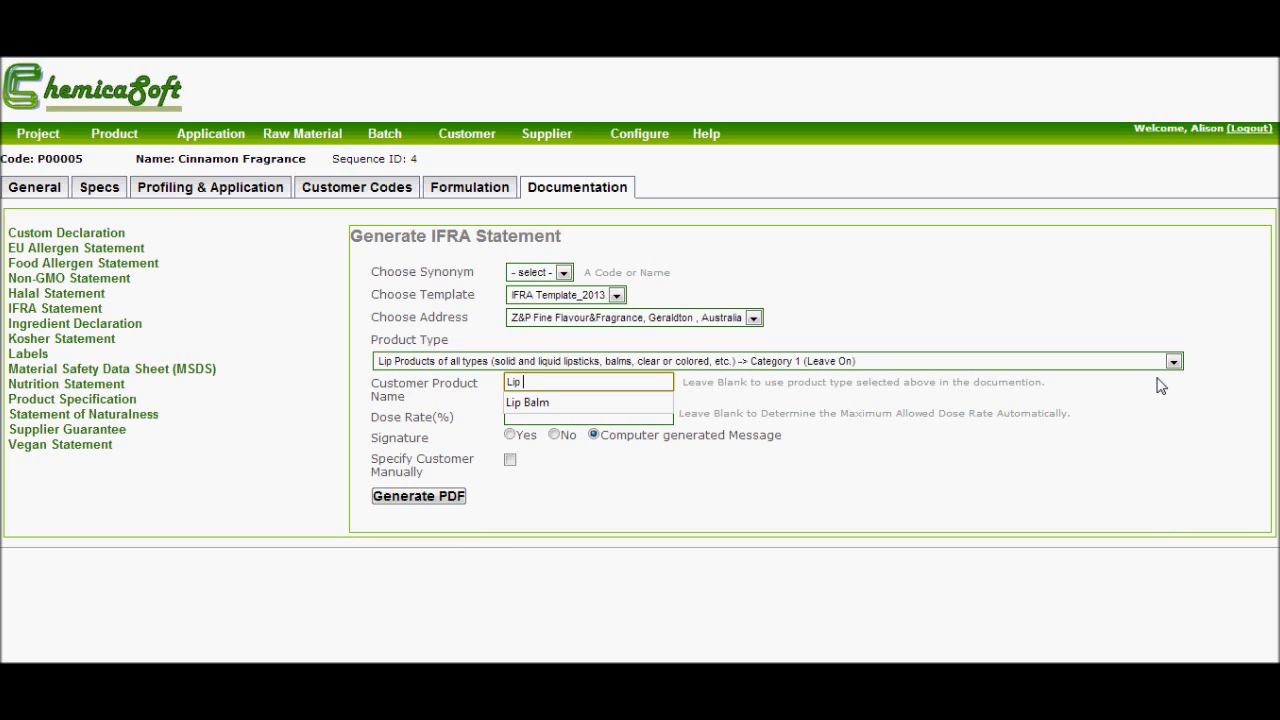
{"action": "type", "text": "Balm"}
{"action": "key", "text": "Tab"}
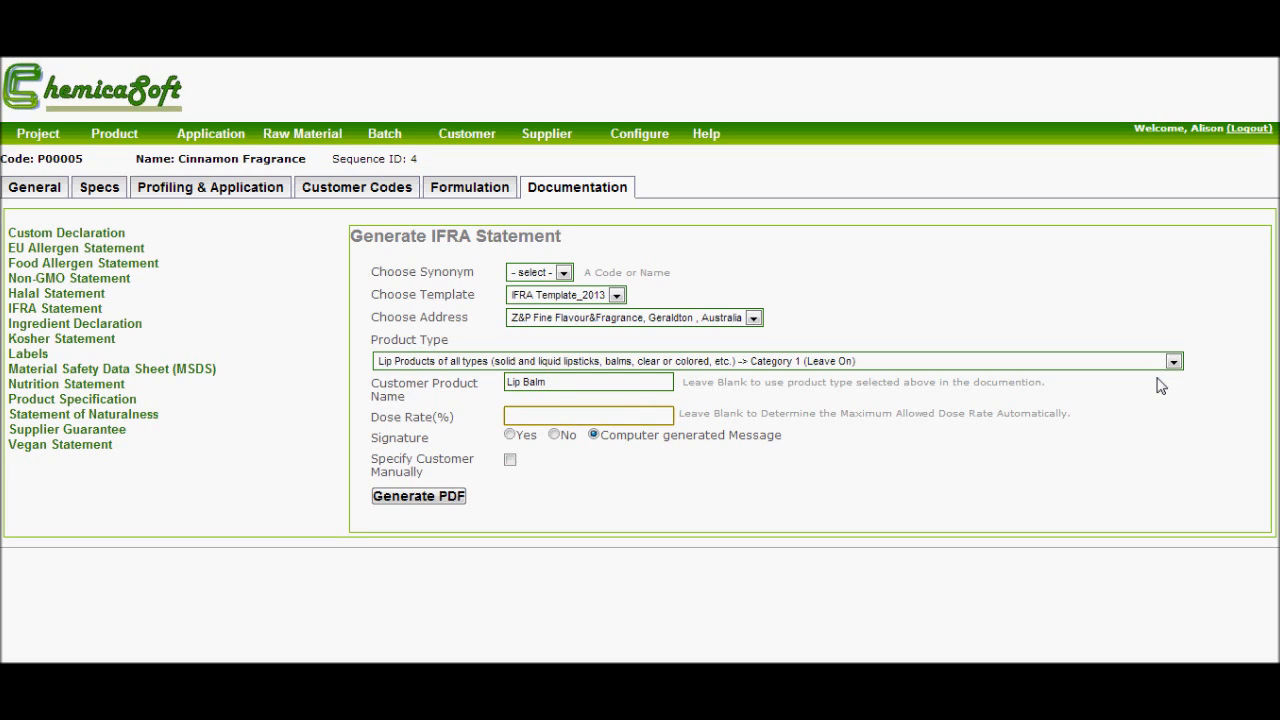
{"action": "type", "text": "3"}
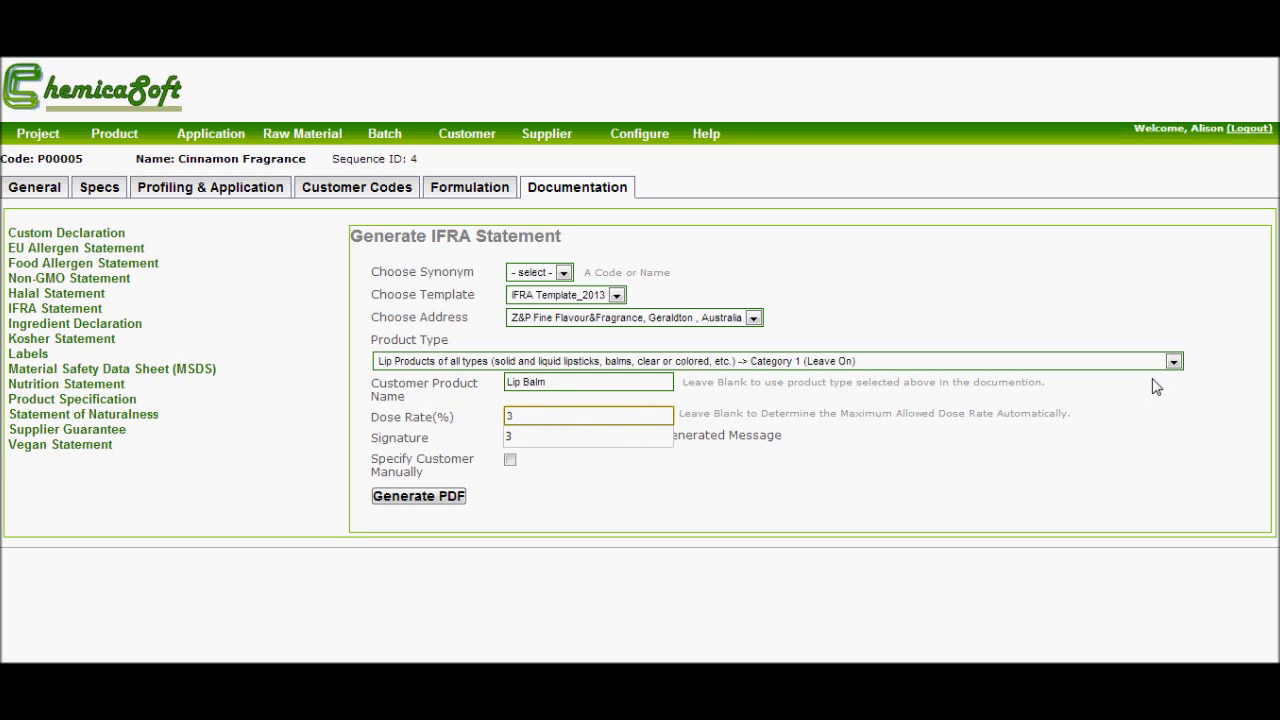
{"action": "left_click", "coordinate": [455, 503]}
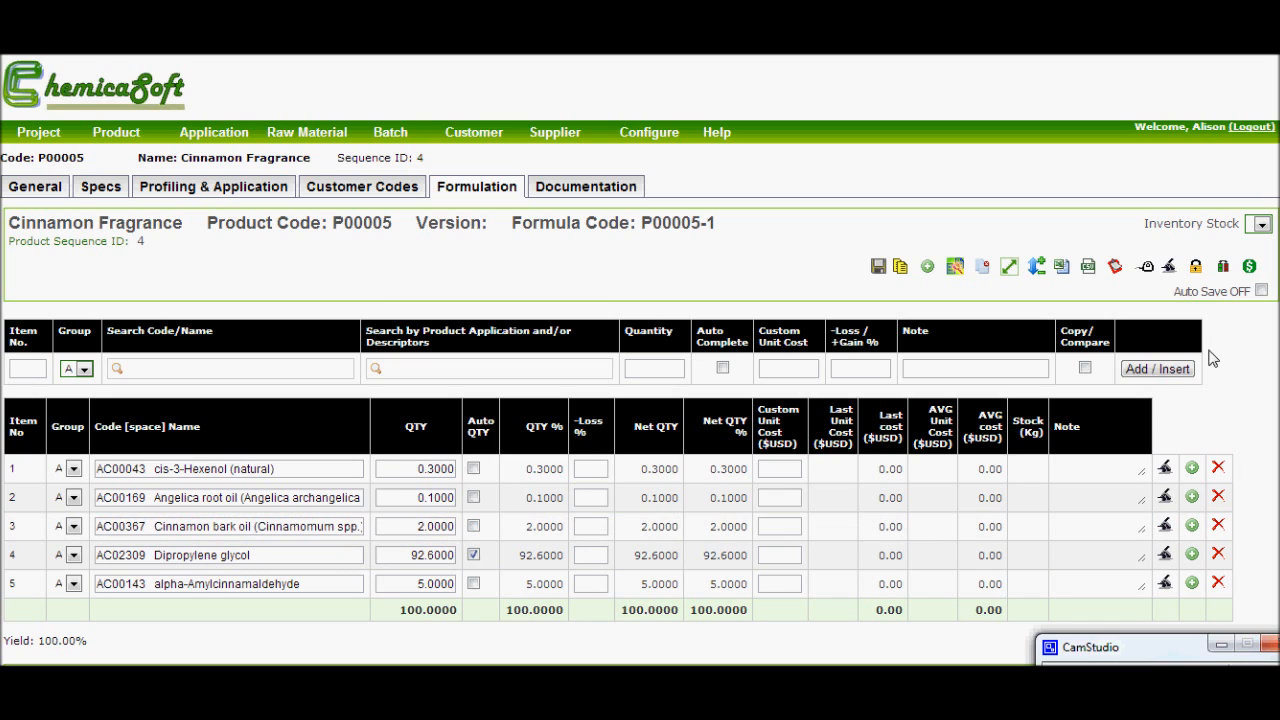
- Examine the GC components of Cinnamon bark oil, starting from its line in the P00005 formula
{"action": "left_click", "coordinate": [1163, 526]}
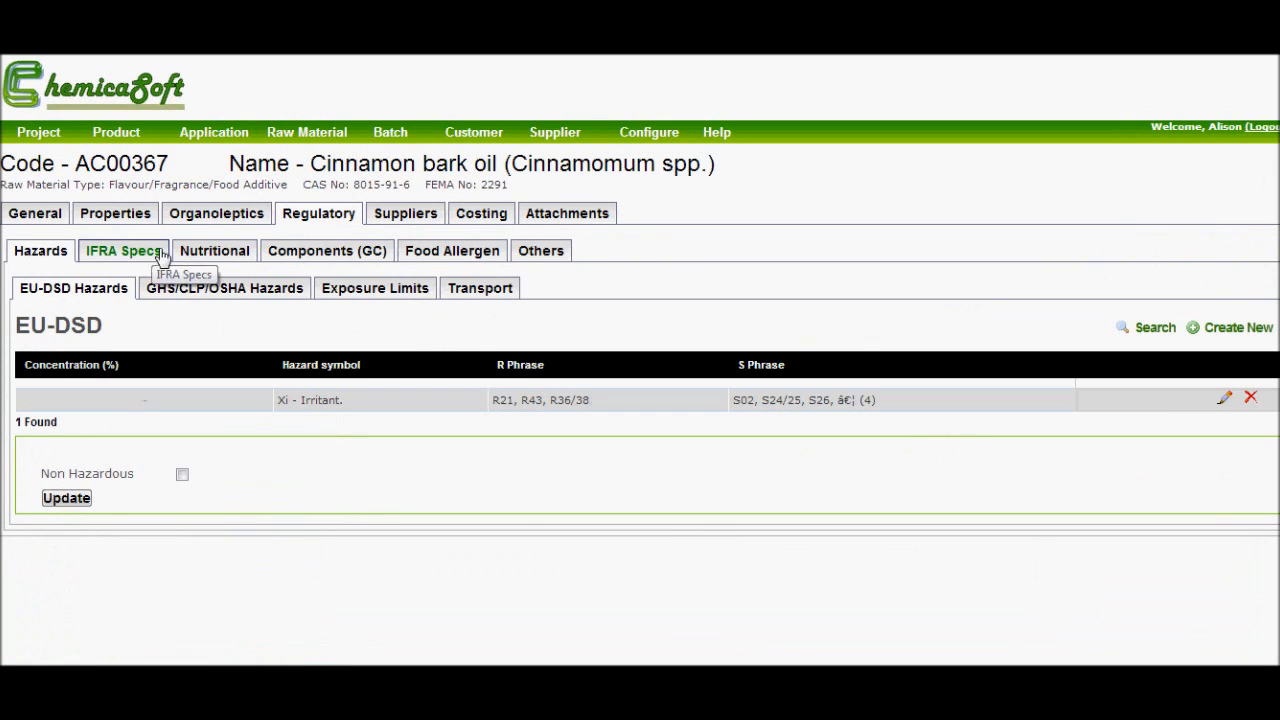
{"action": "left_click", "coordinate": [291, 257]}
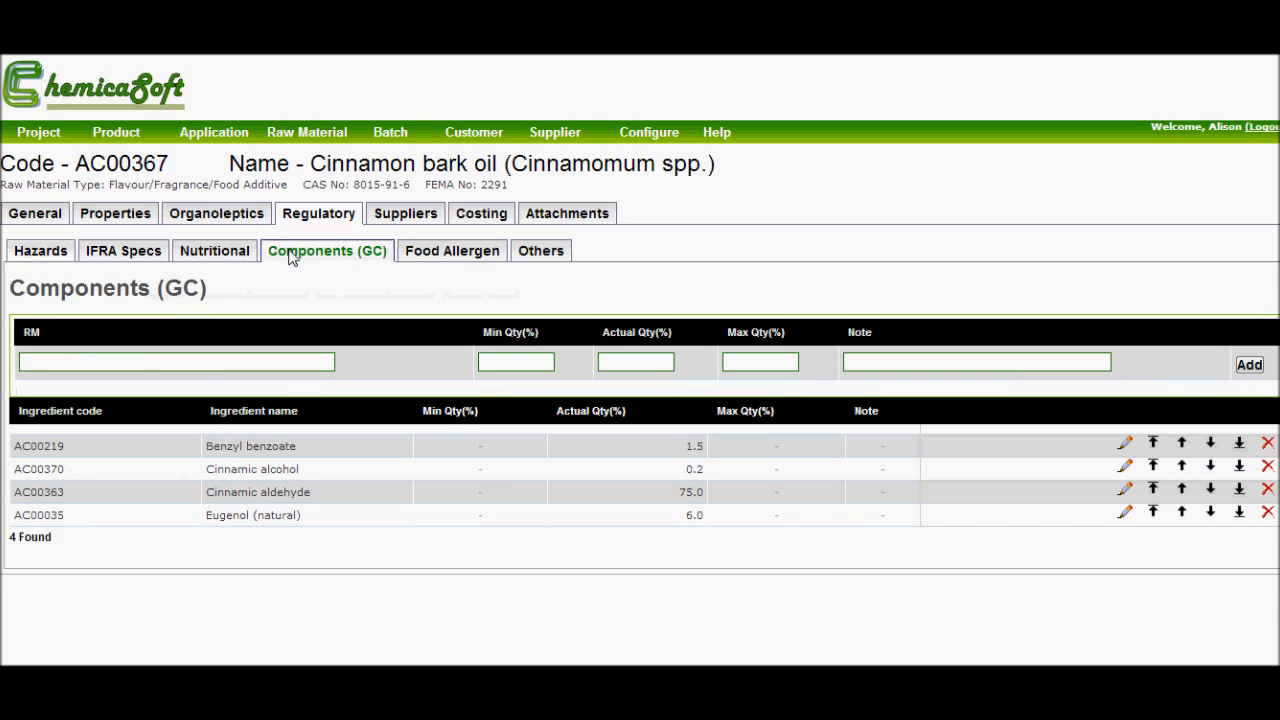